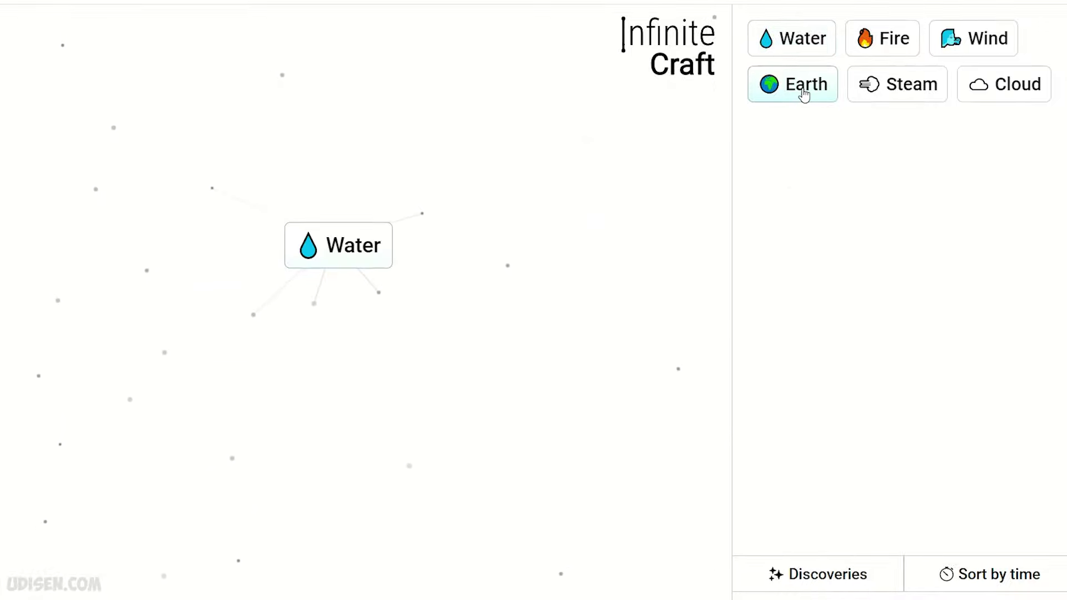
Craft Plant from Earth and Water, Dandelion from Wind and Plant, then Seed.
mouse_move(801, 85)
mouse_down()
mouse_move(289, 338)
mouse_move(479, 251)
mouse_move(346, 246)
mouse_up()
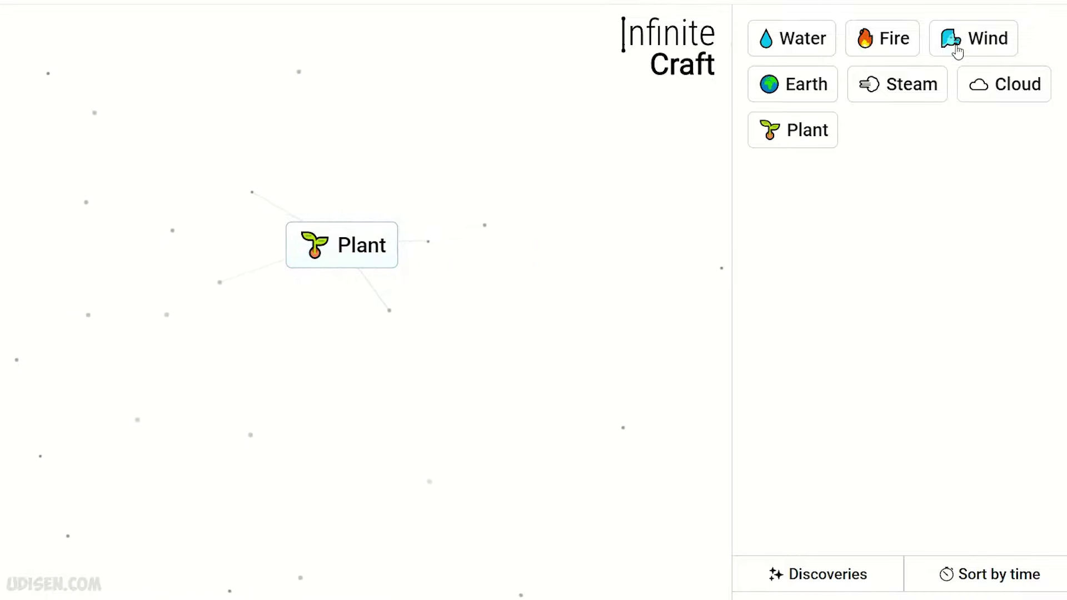
drag(974, 39, 444, 266)
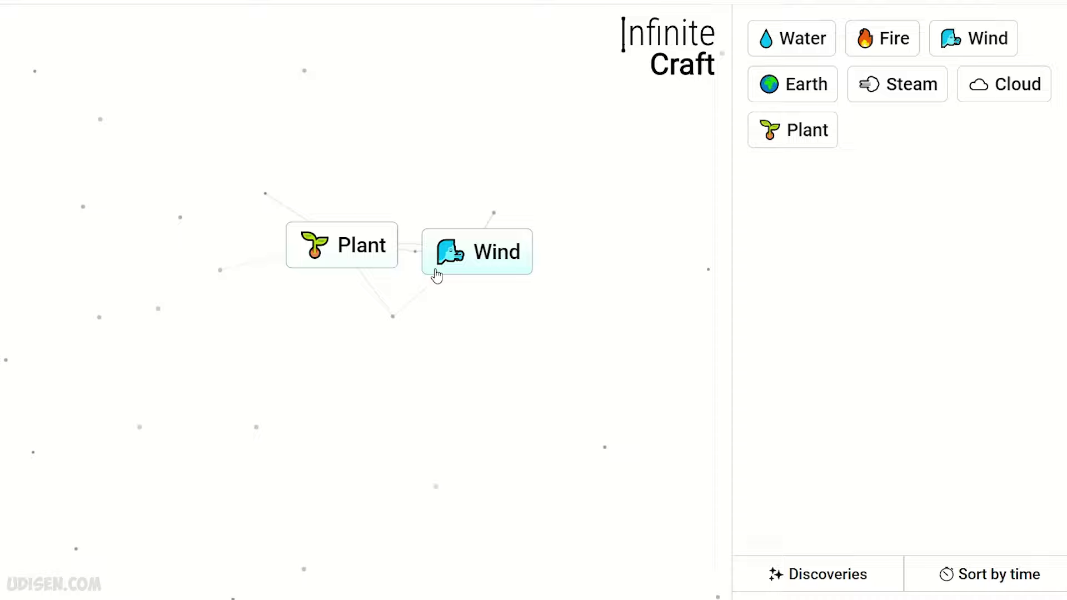
drag(369, 250, 466, 252)
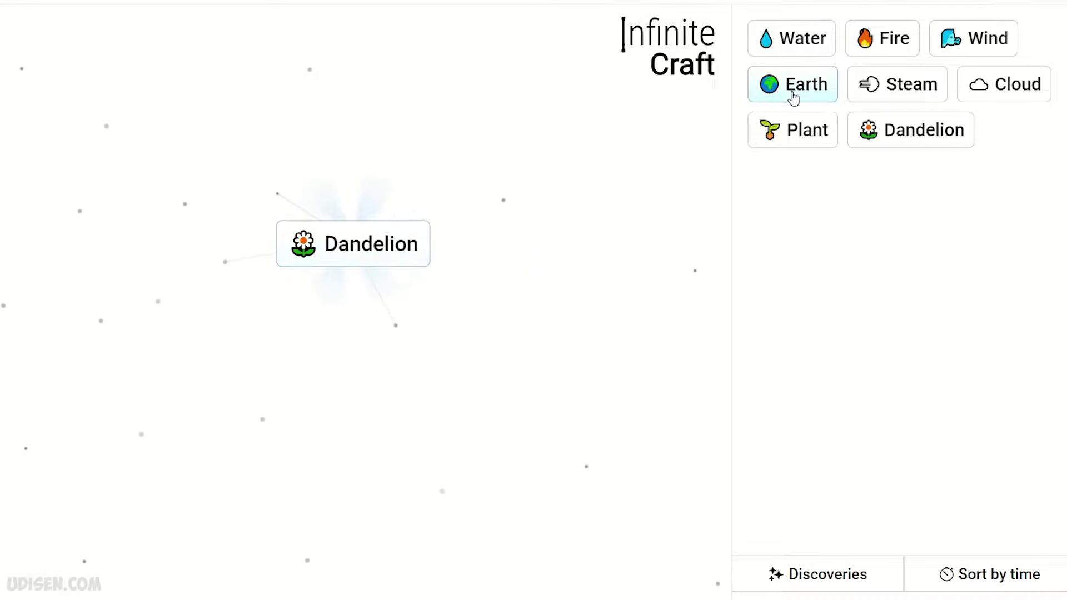
mouse_move(974, 39)
mouse_down()
mouse_move(338, 360)
mouse_move(496, 253)
mouse_move(392, 246)
mouse_move(339, 178)
mouse_up()
Combine Cloud with Seed for Cotton, then merge Wool with Blanket into Sleep.
mouse_move(1005, 85)
mouse_down()
mouse_move(478, 190)
mouse_move(357, 189)
mouse_move(339, 262)
mouse_move(347, 182)
mouse_move(377, 250)
mouse_move(349, 186)
mouse_up()
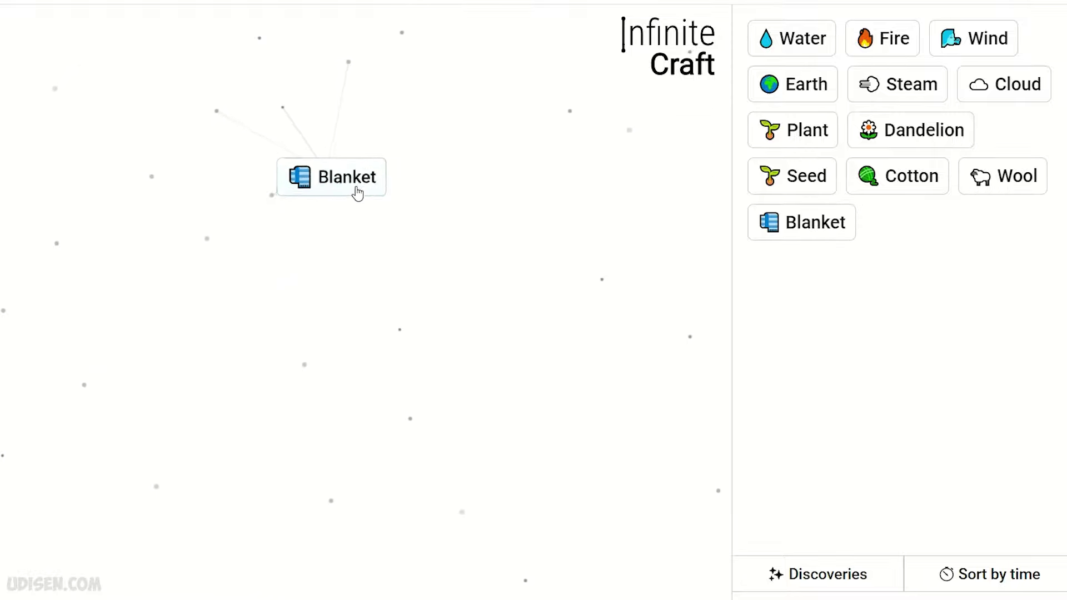
click(1019, 180)
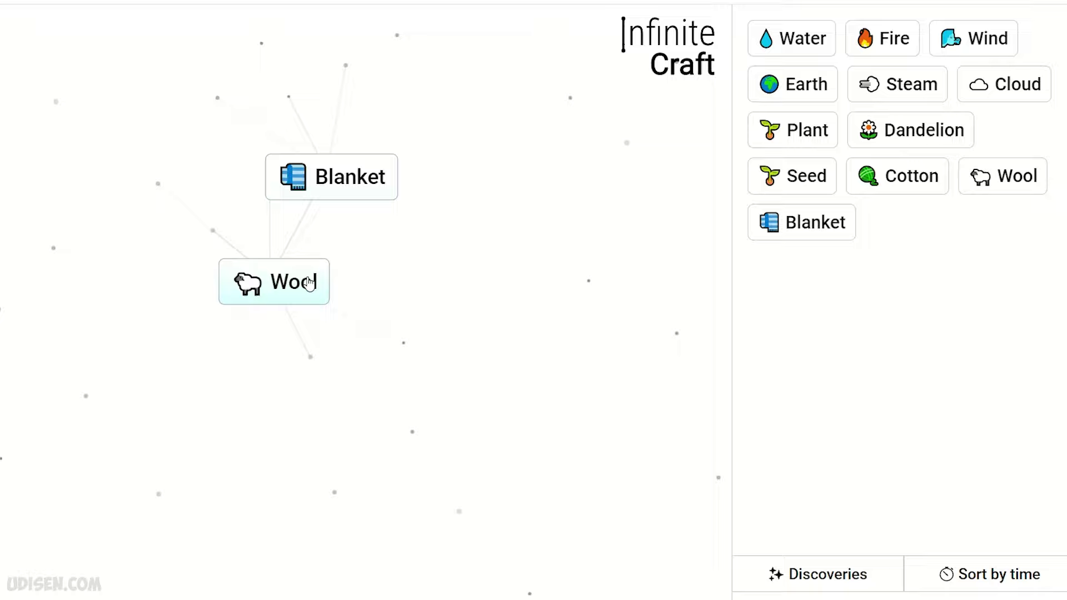
mouse_move(280, 281)
mouse_down()
mouse_move(479, 187)
mouse_move(342, 177)
mouse_move(502, 175)
mouse_move(351, 174)
mouse_up()
Duplicate the Sleep tile, then merge sidebar Sleep with Bed to create Dream.
double_click(367, 193)
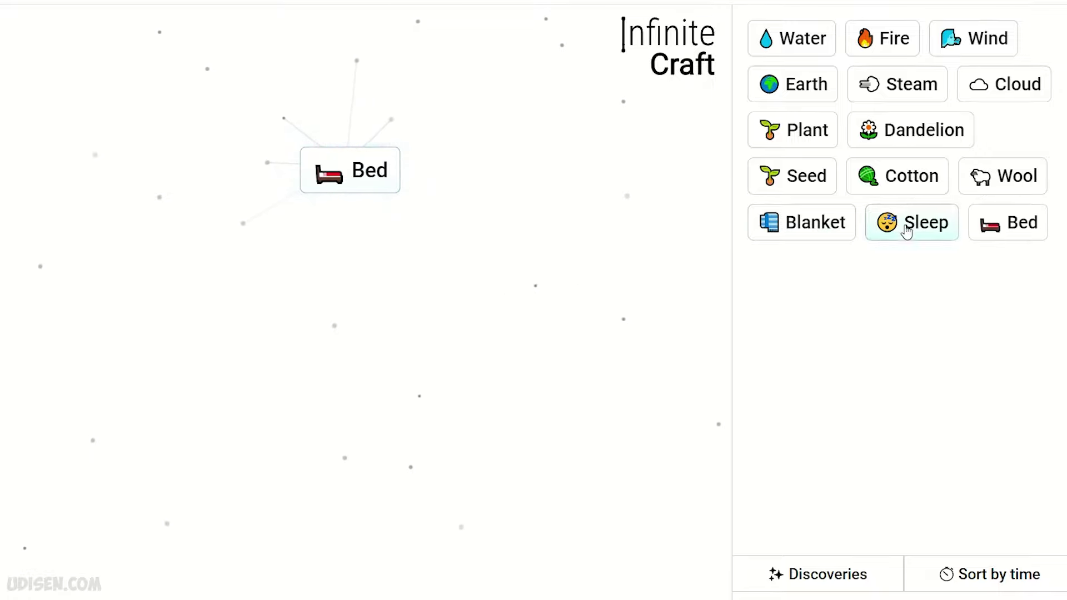
drag(912, 223, 355, 176)
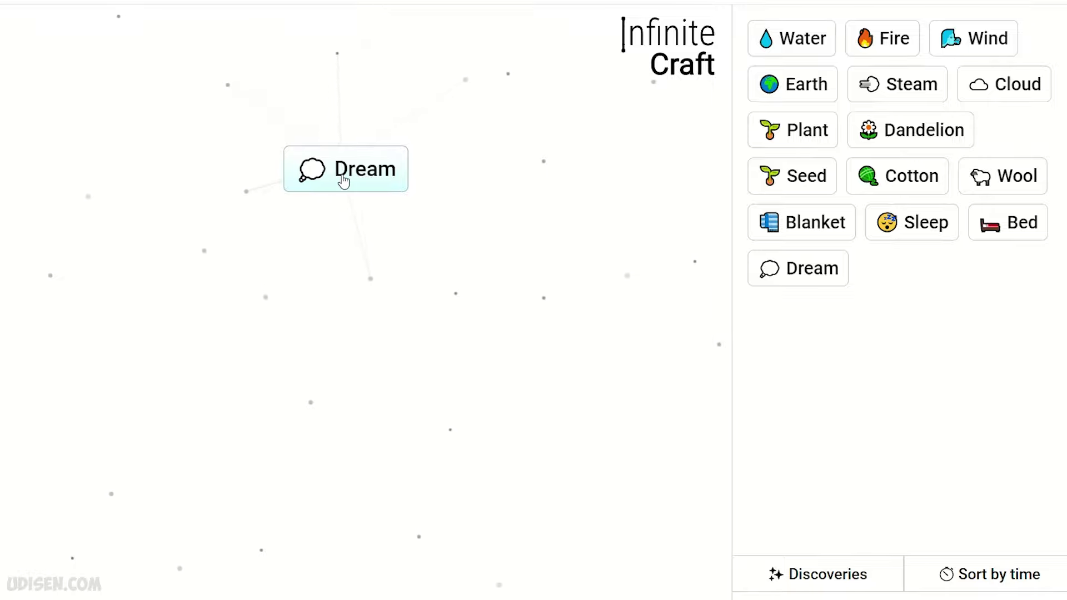
Drag the Dream tile across the canvas to add another Dream copy.
mouse_move(344, 179)
mouse_down()
mouse_move(148, 154)
mouse_move(117, 334)
mouse_move(131, 250)
mouse_move(346, 379)
mouse_move(522, 275)
mouse_move(333, 250)
mouse_move(567, 413)
mouse_move(116, 425)
mouse_move(450, 175)
mouse_move(506, 161)
mouse_up()
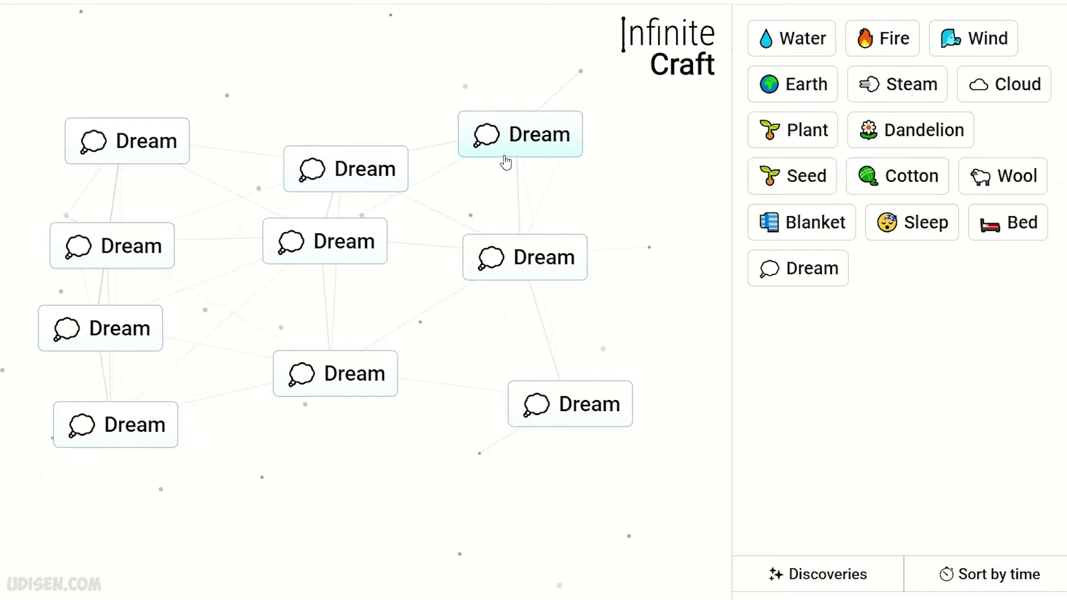